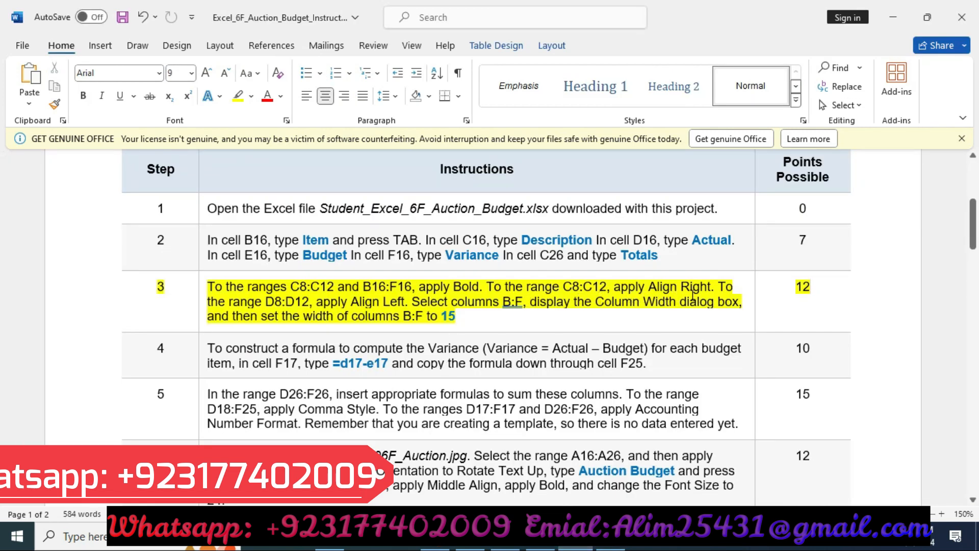
Switch to the Excel auction budget workbook and right-align the labels in C8:C12
{"action": "key", "text": "alt+Tab"}
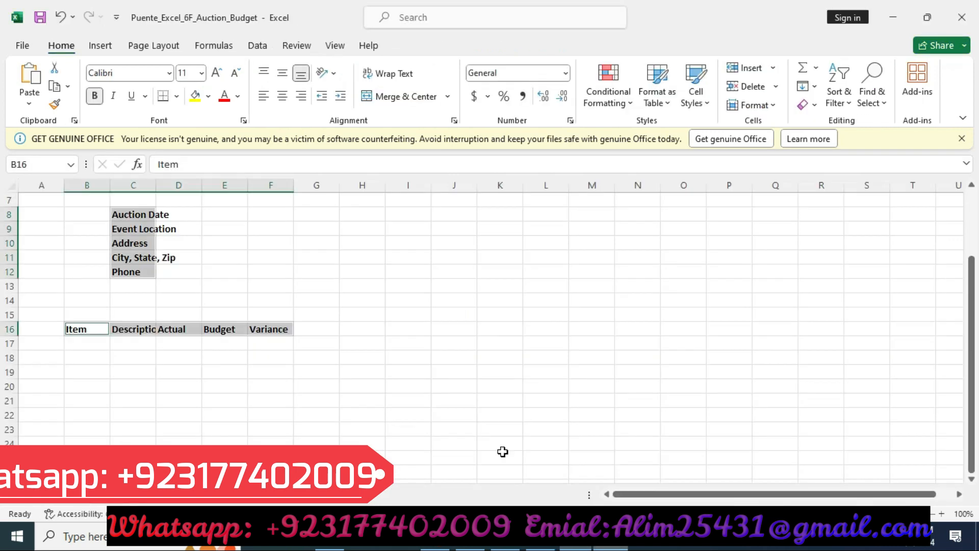
{"action": "left_click_drag", "start_coordinate": [127, 210], "coordinate": [130, 270]}
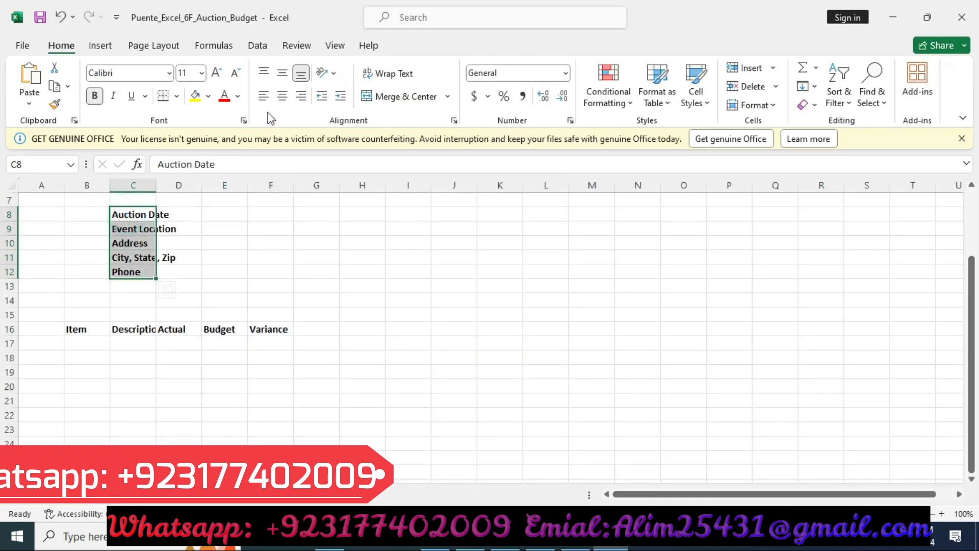
{"action": "left_click", "coordinate": [301, 97]}
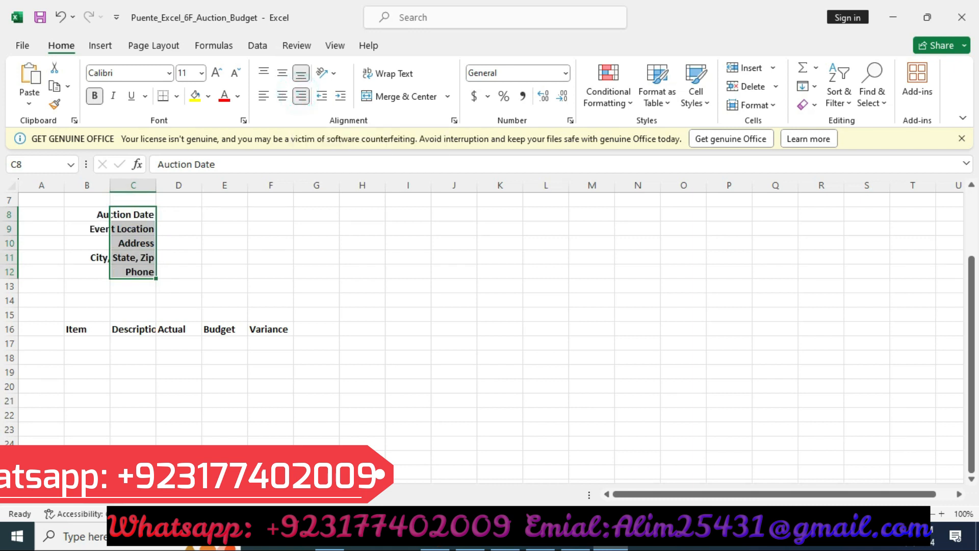
Check the alignment instruction in the Word document and left-align the range D8:D12 in the Excel worksheet
{"action": "key", "text": "alt+Tab"}
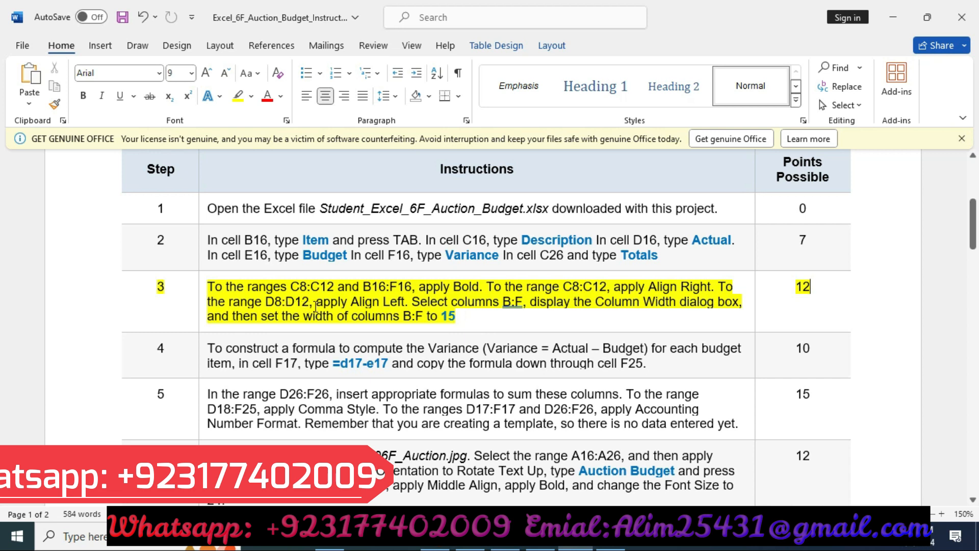
{"action": "key", "text": "alt+Tab"}
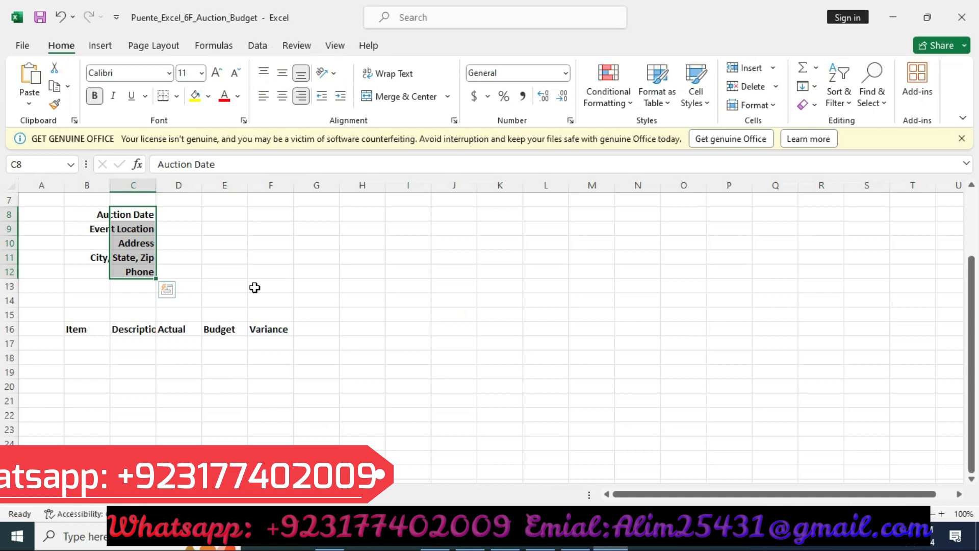
{"action": "left_click_drag", "start_coordinate": [190, 213], "coordinate": [179, 266]}
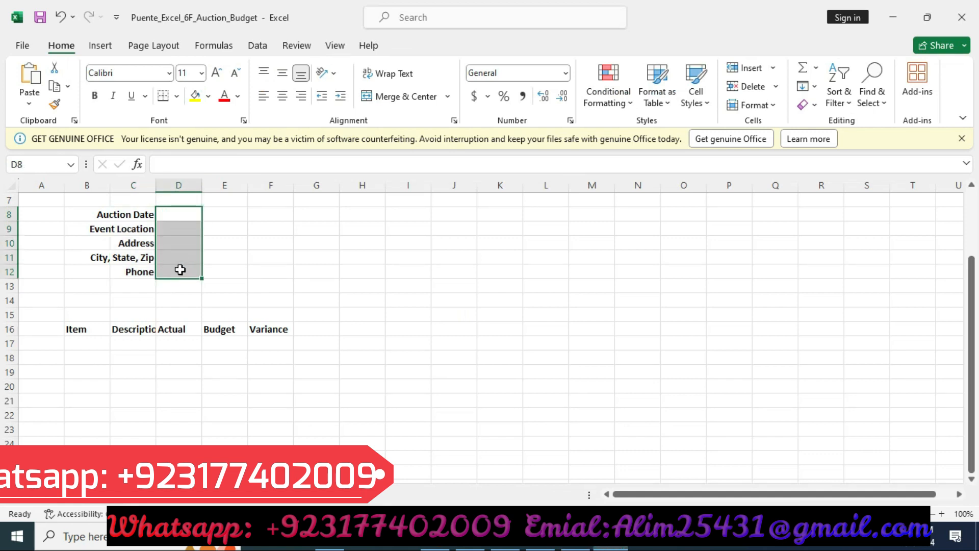
{"action": "left_click", "coordinate": [263, 100]}
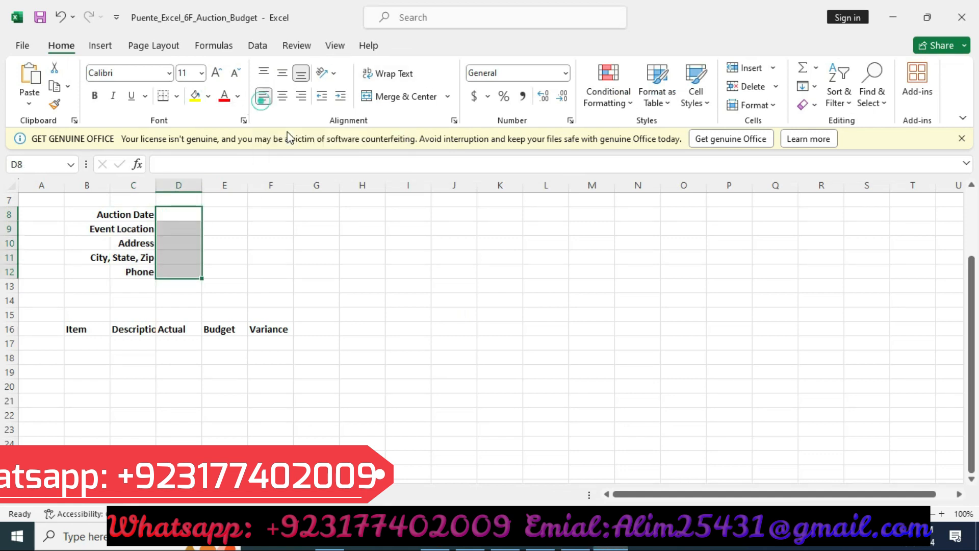
Check the width instruction in Word and set the width of Excel columns B:F to 15
{"action": "left_click", "coordinate": [591, 546]}
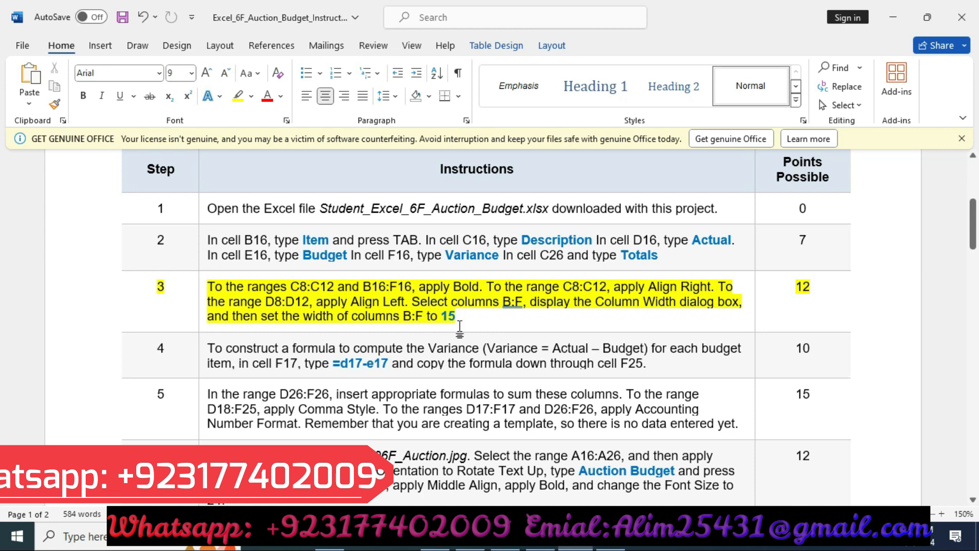
{"action": "left_click", "coordinate": [607, 547]}
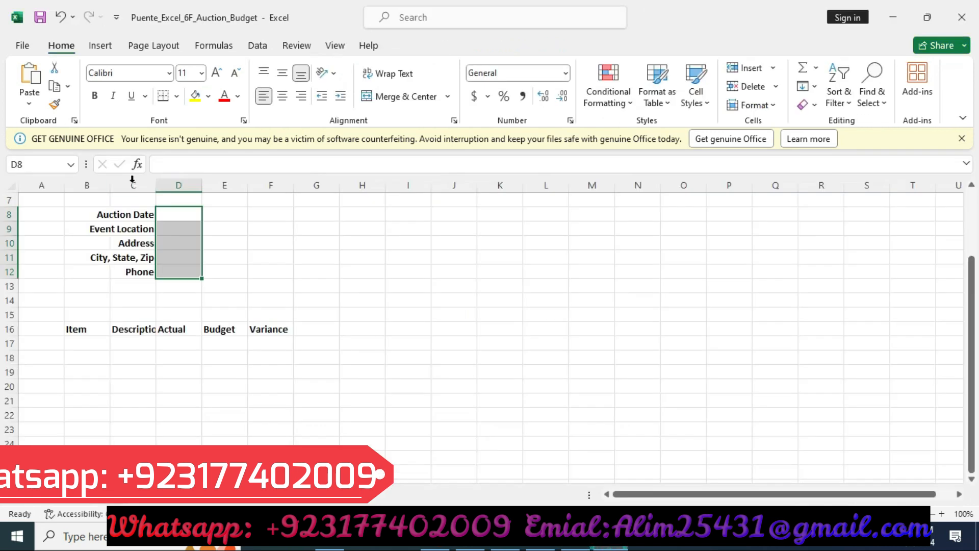
{"action": "left_click_drag", "start_coordinate": [88, 187], "coordinate": [247, 196]}
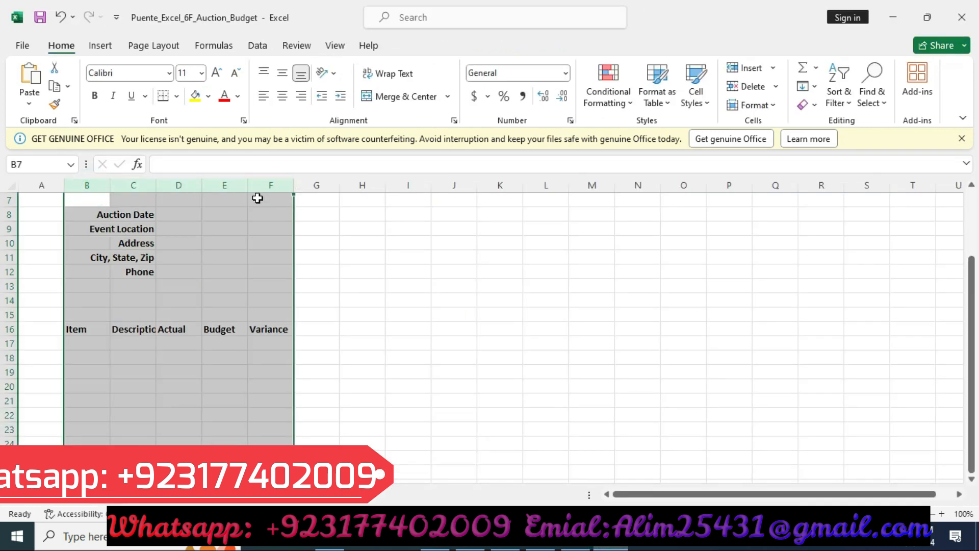
{"action": "right_click", "coordinate": [246, 188]}
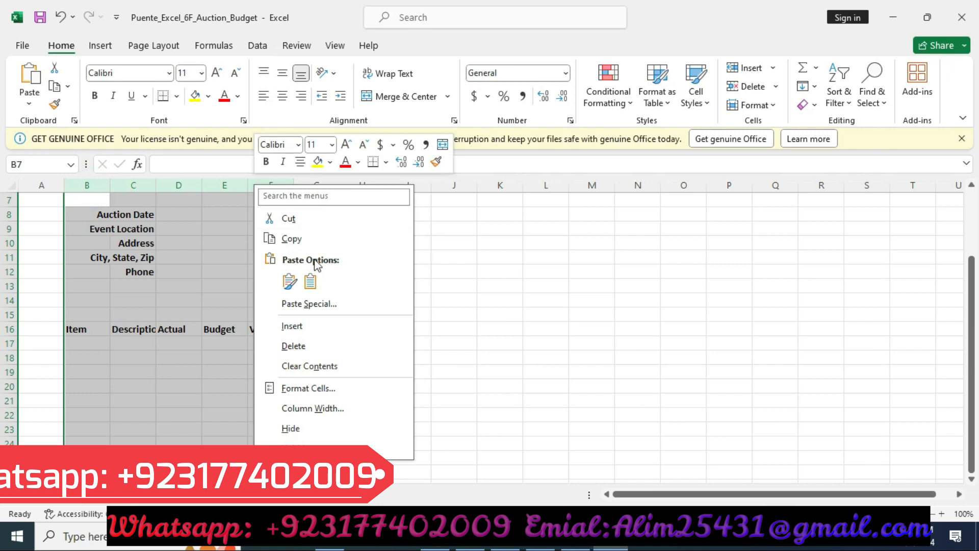
{"action": "left_click", "coordinate": [321, 407]}
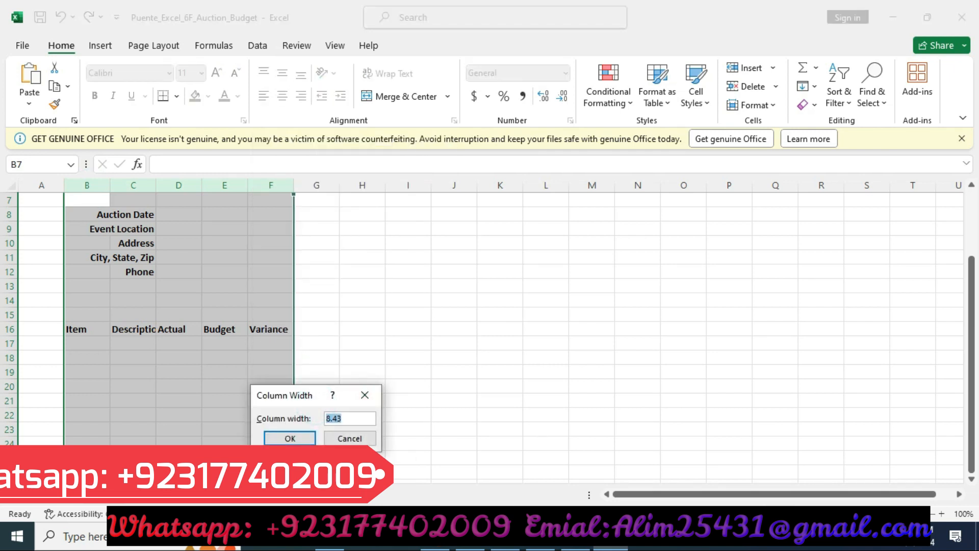
{"action": "left_click", "coordinate": [575, 536]}
{"action": "left_click", "coordinate": [610, 537]}
{"action": "key", "text": "BackSpace"}
{"action": "type", "text": "15"}
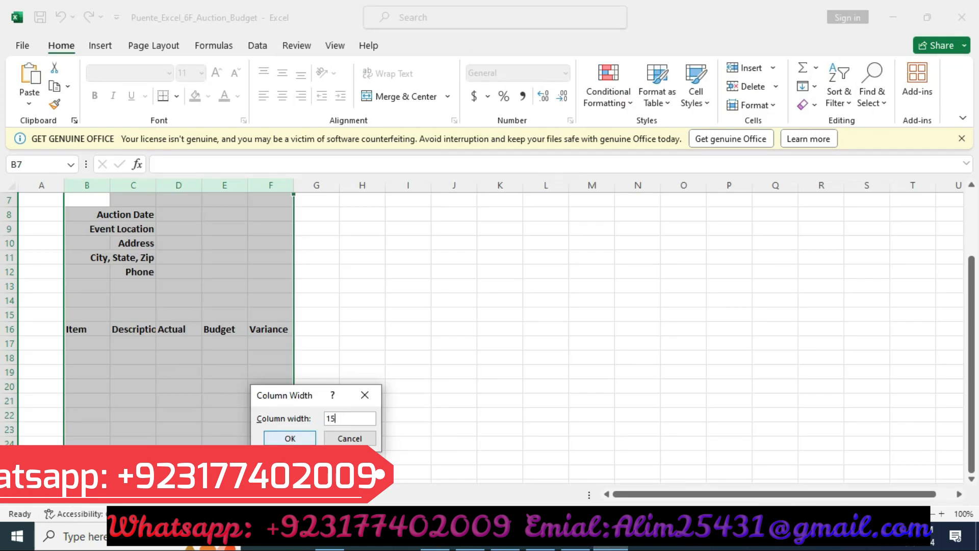
{"action": "left_click", "coordinate": [290, 438]}
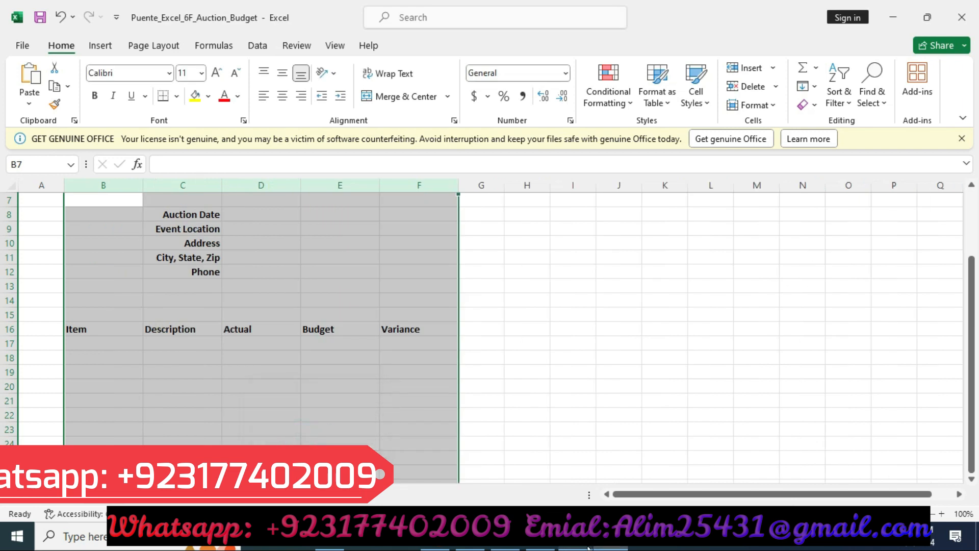
Switch to the Word instructions, remove the highlight from the step 3 row and highlight the step 4 row in yellow
{"action": "left_click", "coordinate": [586, 545]}
{"action": "left_click", "coordinate": [87, 304]}
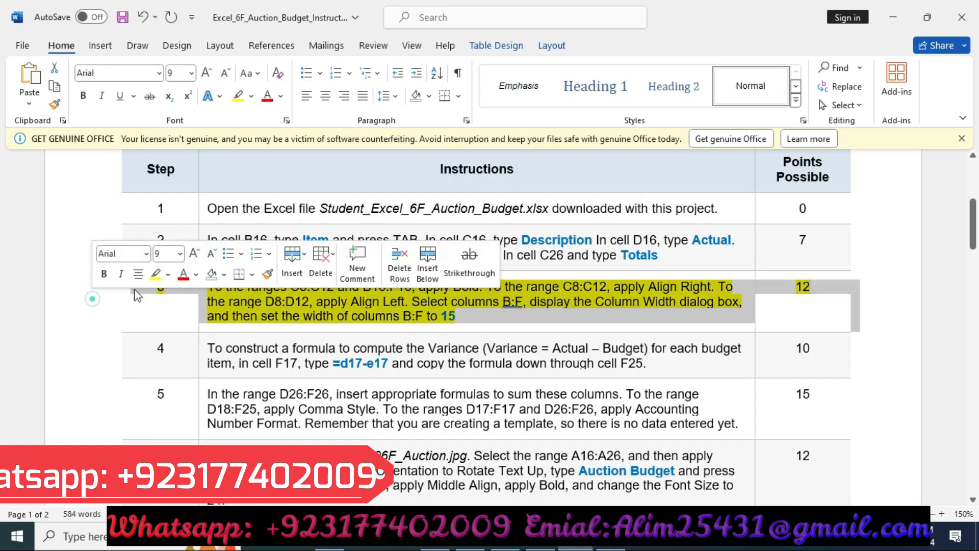
{"action": "left_click", "coordinate": [155, 271]}
{"action": "left_click", "coordinate": [68, 354]}
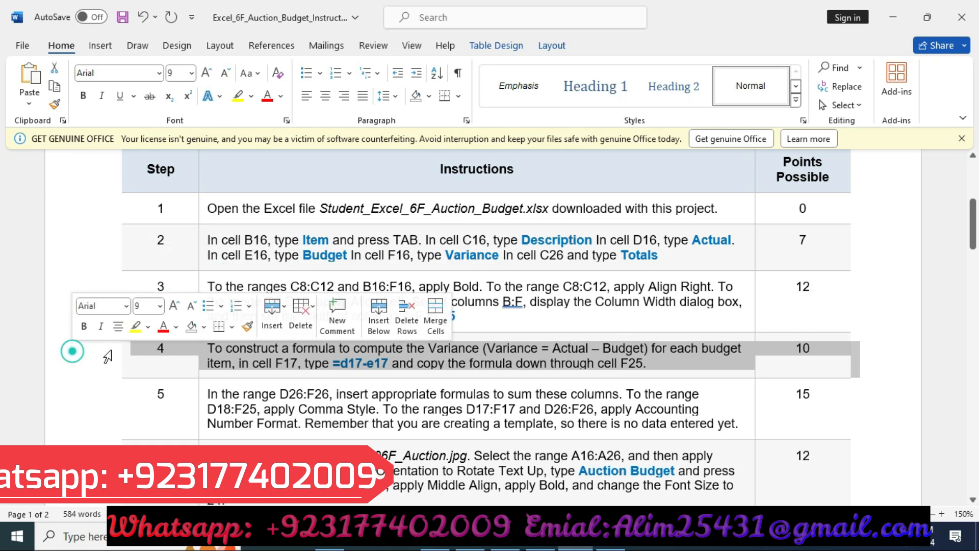
{"action": "left_click", "coordinate": [138, 326]}
{"action": "scroll", "coordinate": [306, 316], "scroll_direction": "down", "scroll_amount": 1}
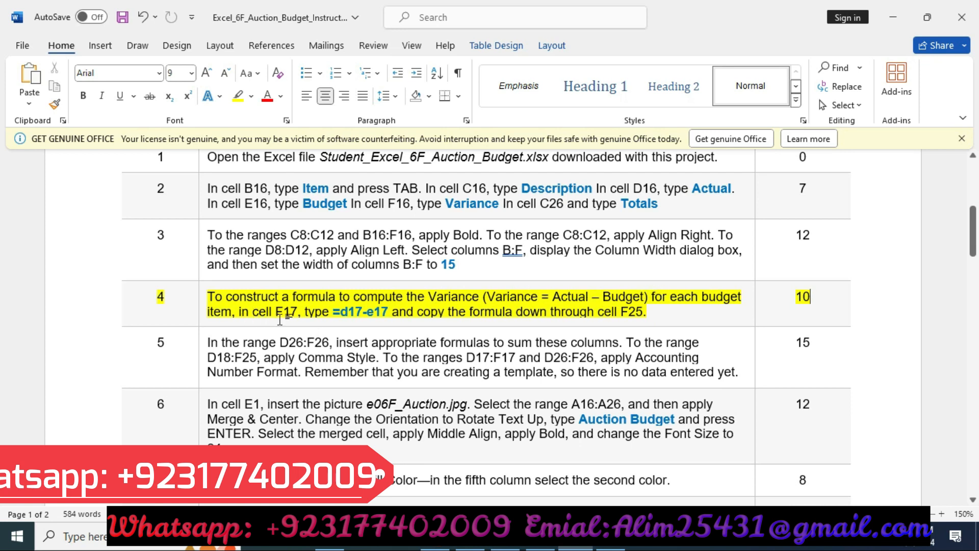
Take the variance formula from the instructions and enter =d17-e17 in cell F17 of the Excel worksheet
{"action": "left_click_drag", "start_coordinate": [341, 314], "coordinate": [387, 314]}
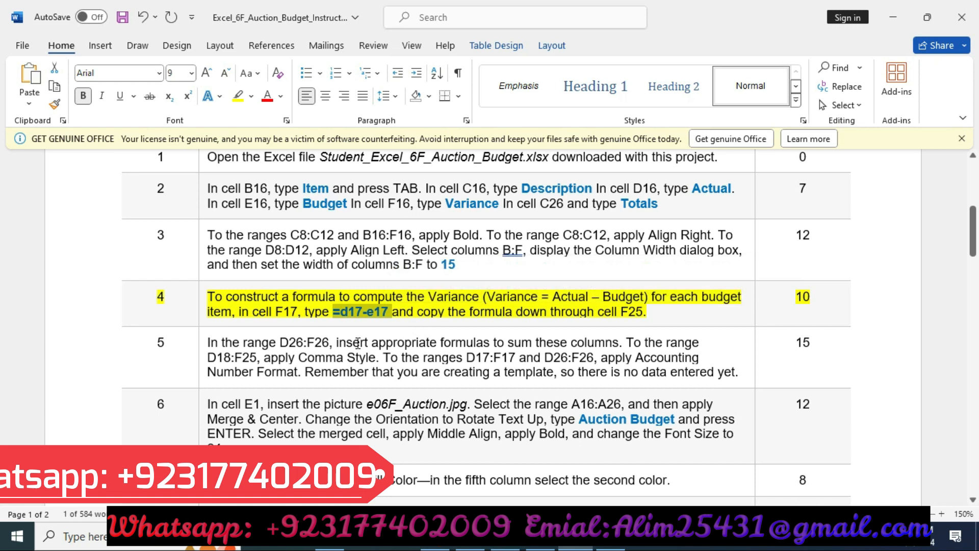
{"action": "left_click", "coordinate": [610, 542]}
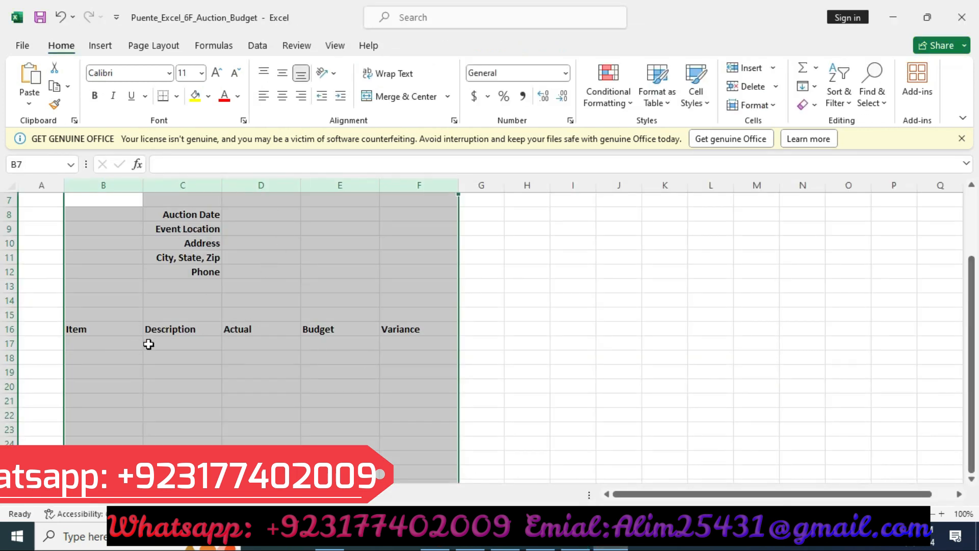
{"action": "left_click", "coordinate": [394, 342]}
{"action": "left_click", "coordinate": [263, 161]}
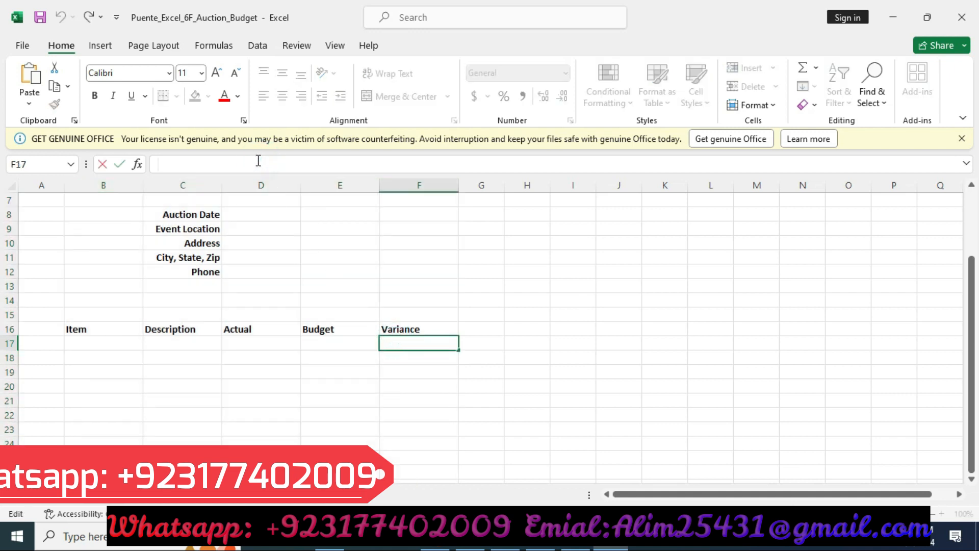
{"action": "type", "text": "=d17-e17"}
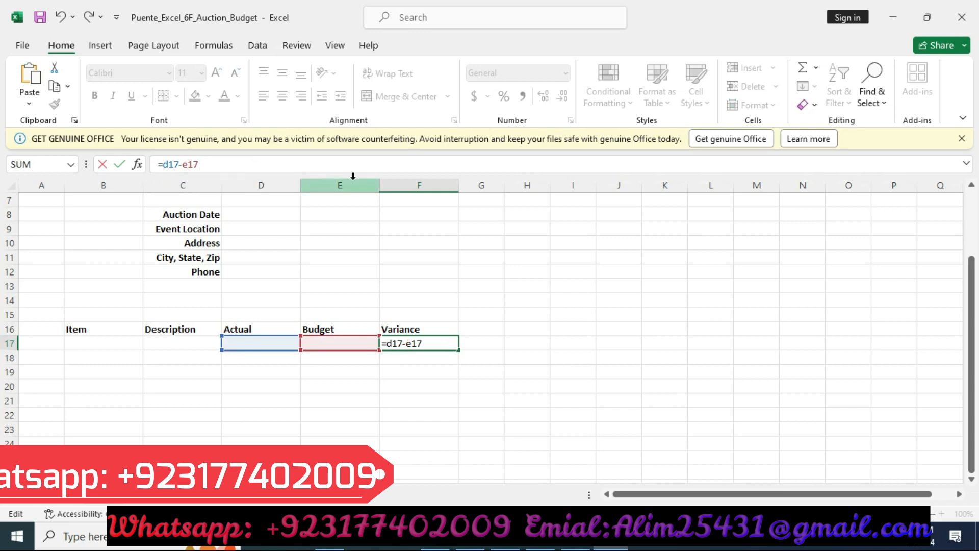
{"action": "key", "text": "Return"}
Check the fill range in the Word instructions and copy the Excel variance formula from F17 down through F25
{"action": "left_click", "coordinate": [562, 547]}
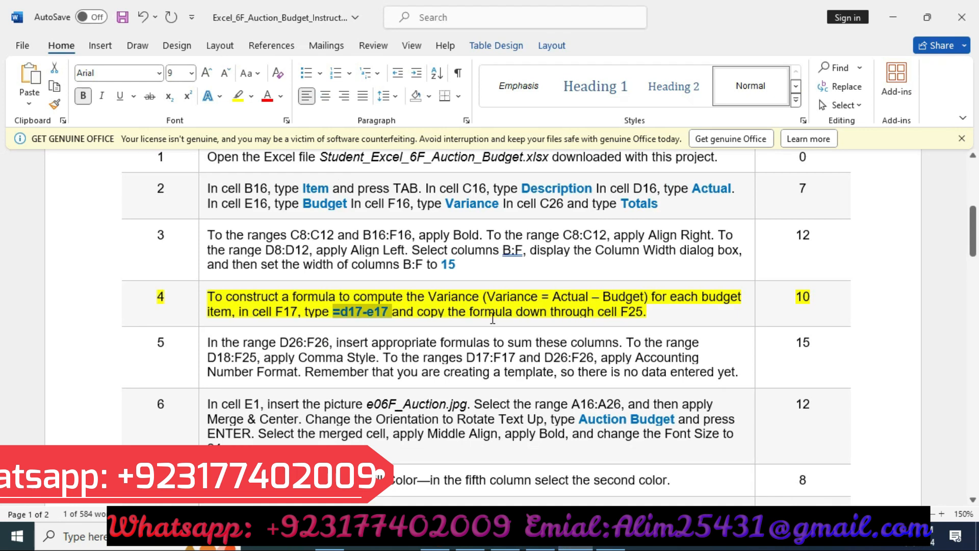
{"action": "left_click", "coordinate": [610, 543]}
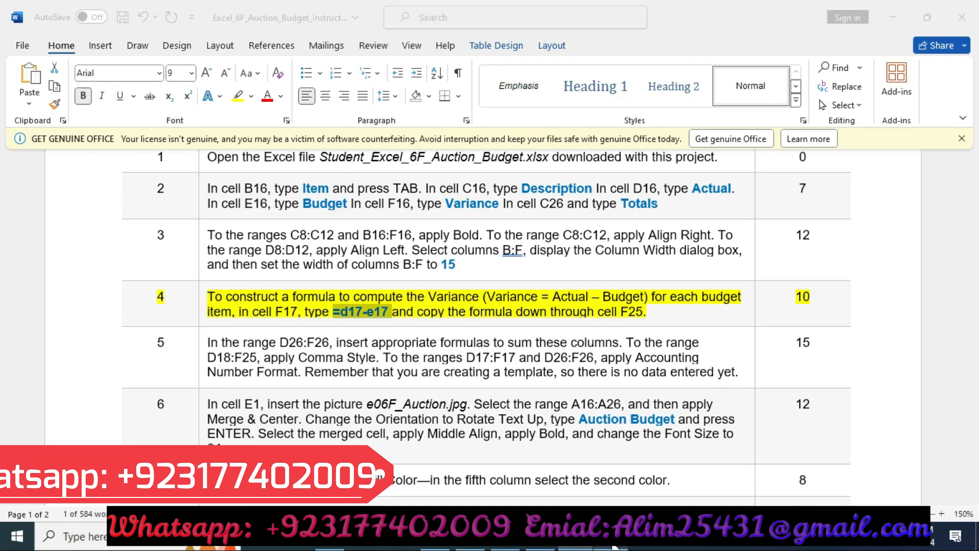
{"action": "left_click", "coordinate": [428, 345]}
{"action": "left_click_drag", "start_coordinate": [458, 351], "coordinate": [452, 456]}
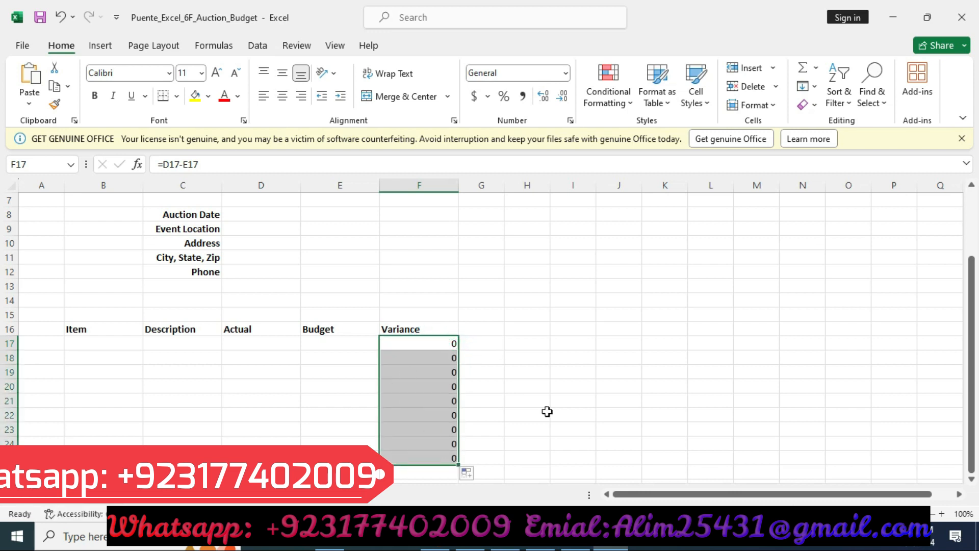
Switch to the Word instructions, remove the highlight from the step 4 row and highlight the step 5 row in yellow
{"action": "left_click", "coordinate": [575, 546]}
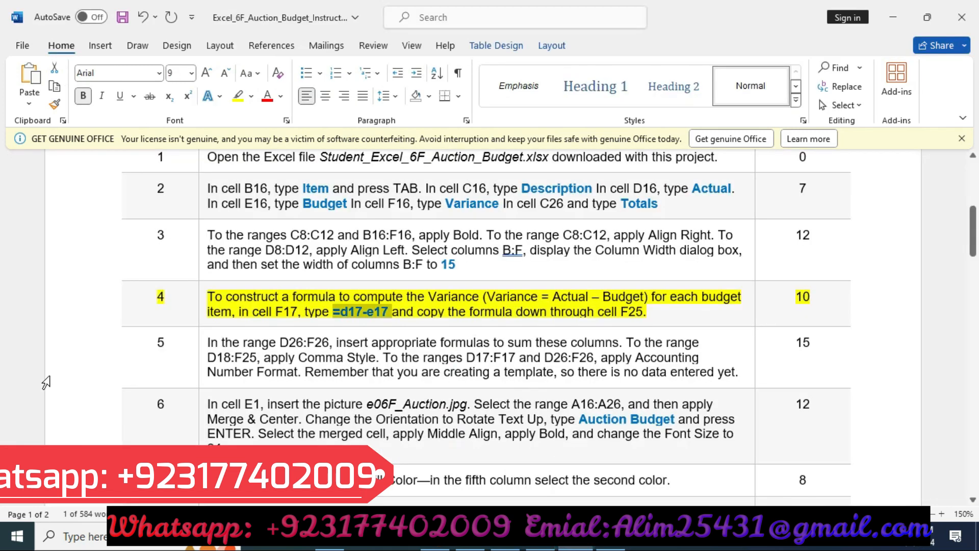
{"action": "left_click", "coordinate": [91, 292]}
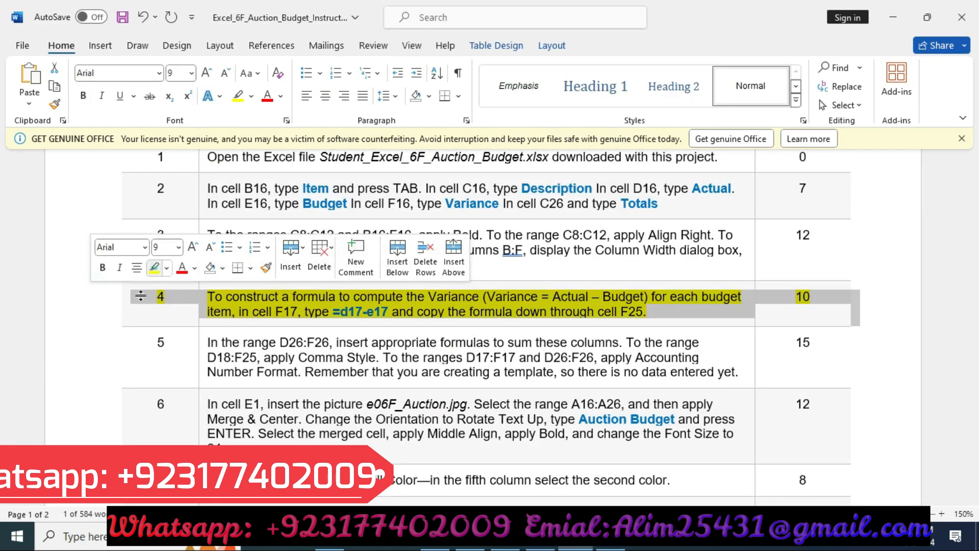
{"action": "left_click", "coordinate": [78, 350]}
{"action": "left_click", "coordinate": [141, 324]}
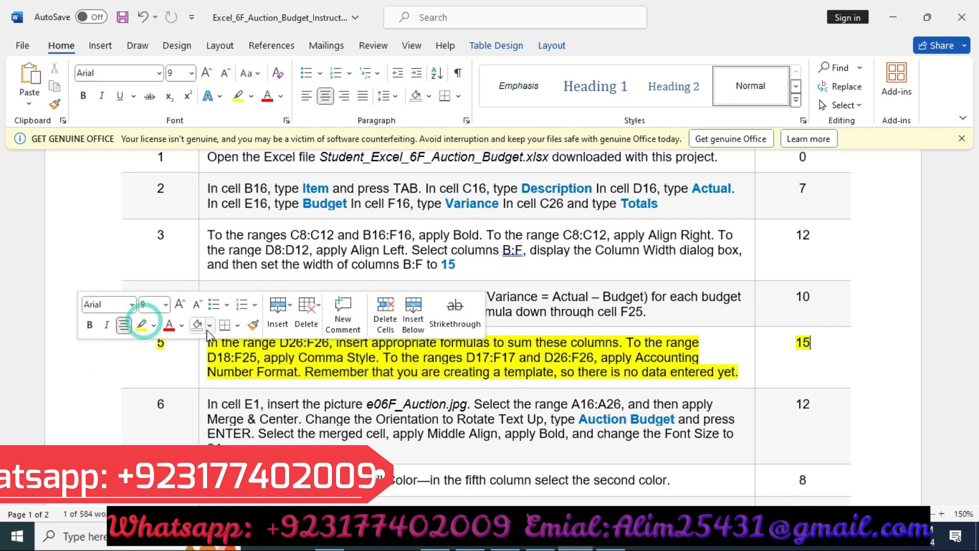
{"action": "scroll", "coordinate": [255, 306], "scroll_direction": "down", "scroll_amount": 3}
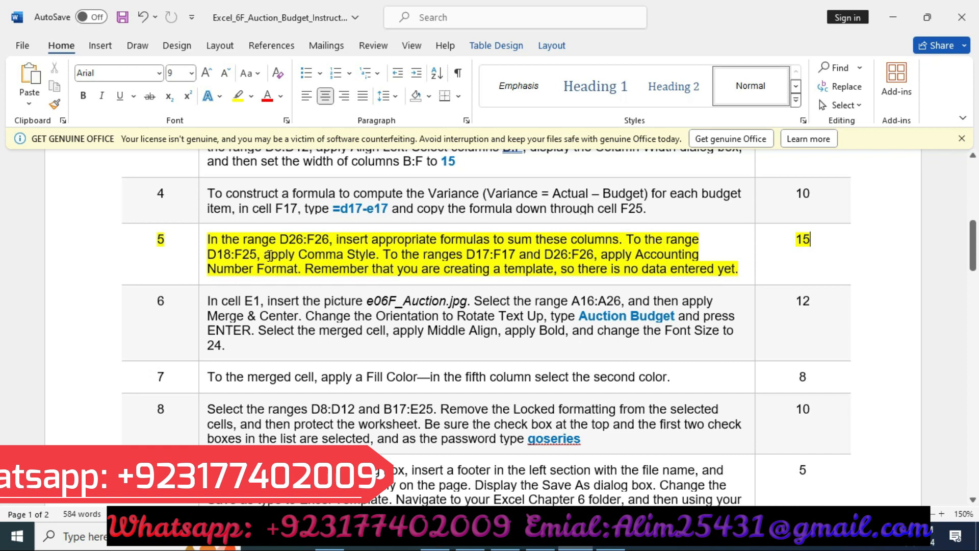
Switch to the Excel worksheet and use AutoSum in cell D26 to total the Actual column, D17:D25
{"action": "left_click", "coordinate": [608, 546]}
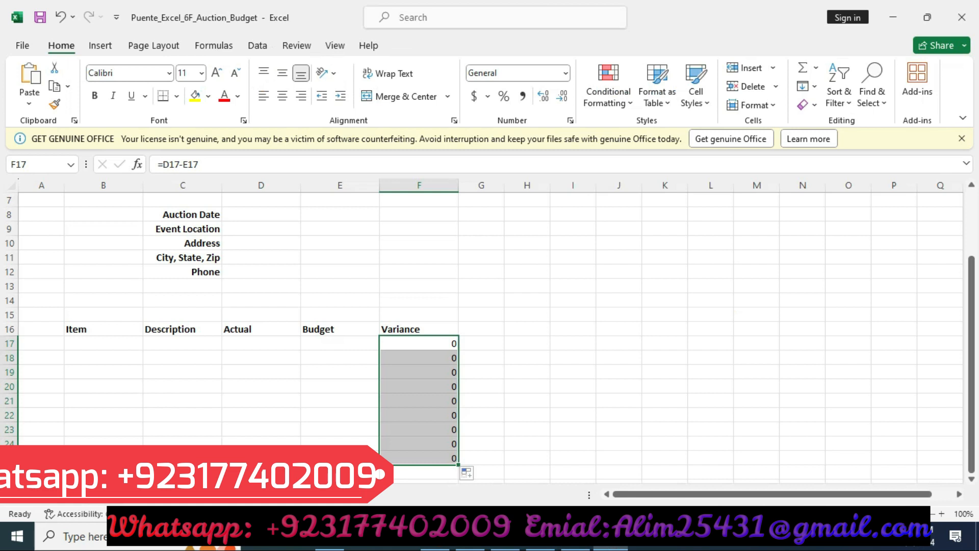
{"action": "scroll", "coordinate": [418, 332], "scroll_direction": "down", "scroll_amount": 2}
{"action": "left_click_drag", "start_coordinate": [246, 387], "coordinate": [419, 394]}
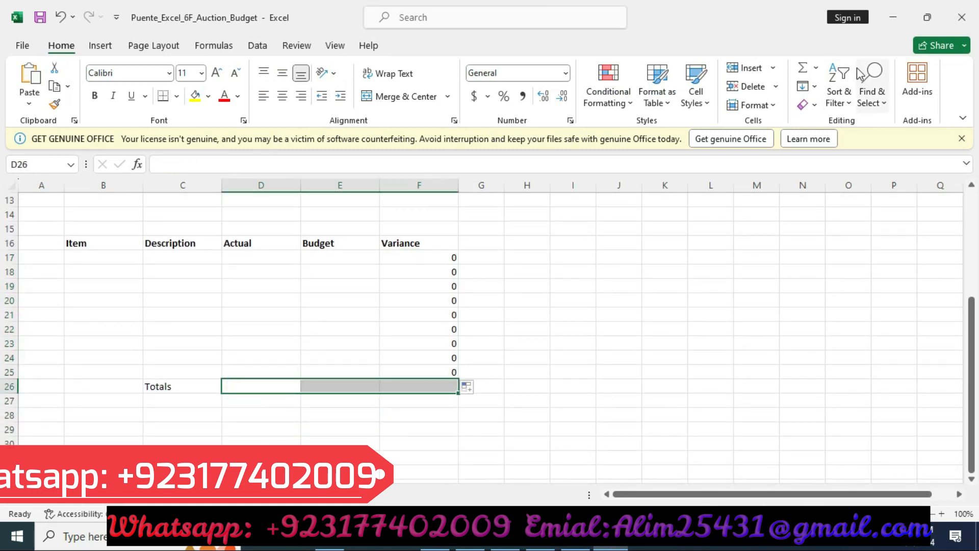
{"action": "left_click", "coordinate": [803, 68]}
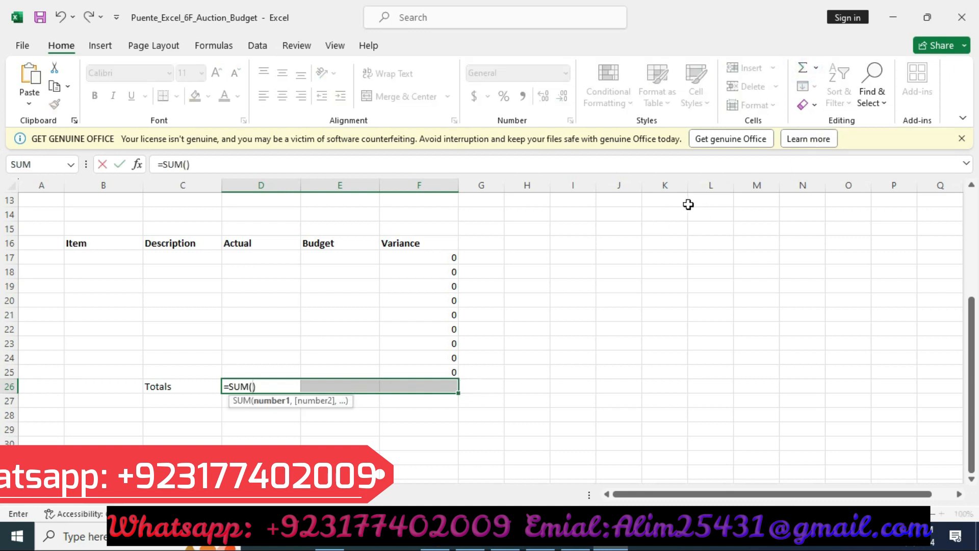
{"action": "key", "text": "Return"}
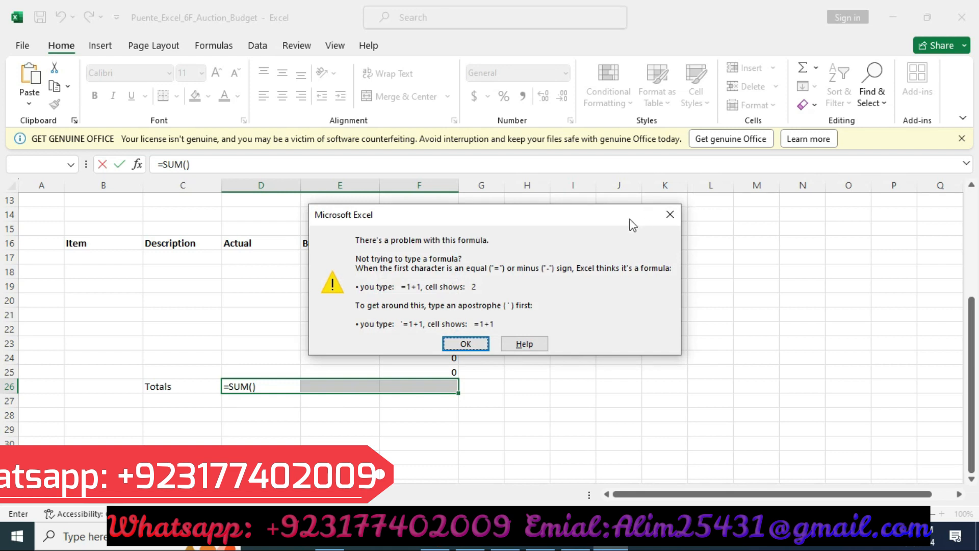
{"action": "left_click", "coordinate": [473, 347]}
{"action": "left_click_drag", "start_coordinate": [266, 256], "coordinate": [265, 373]}
{"action": "key", "text": "Return"}
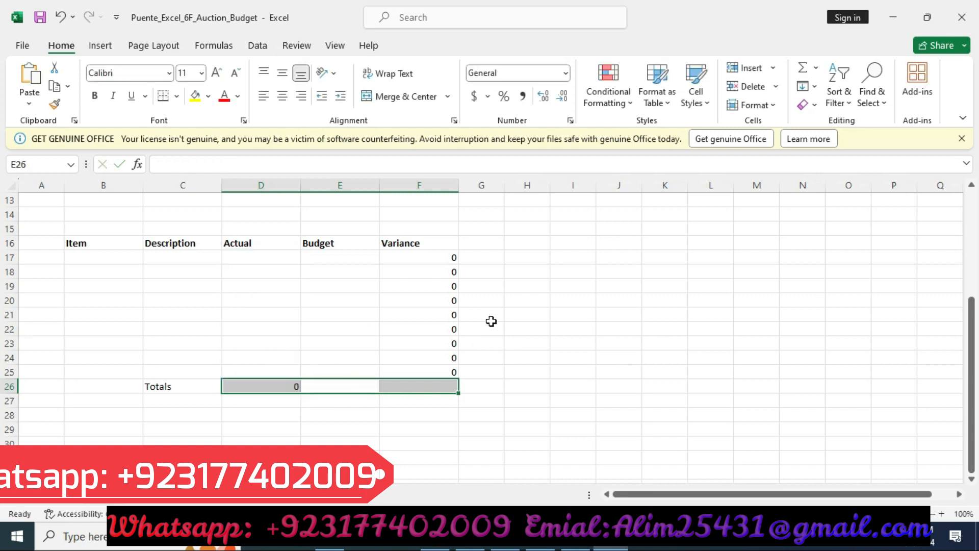
Total the Budget column in cell E26 with the formula =sum(E17:E25)
{"action": "left_click", "coordinate": [352, 260]}
{"action": "left_click_drag", "start_coordinate": [352, 260], "coordinate": [356, 372]}
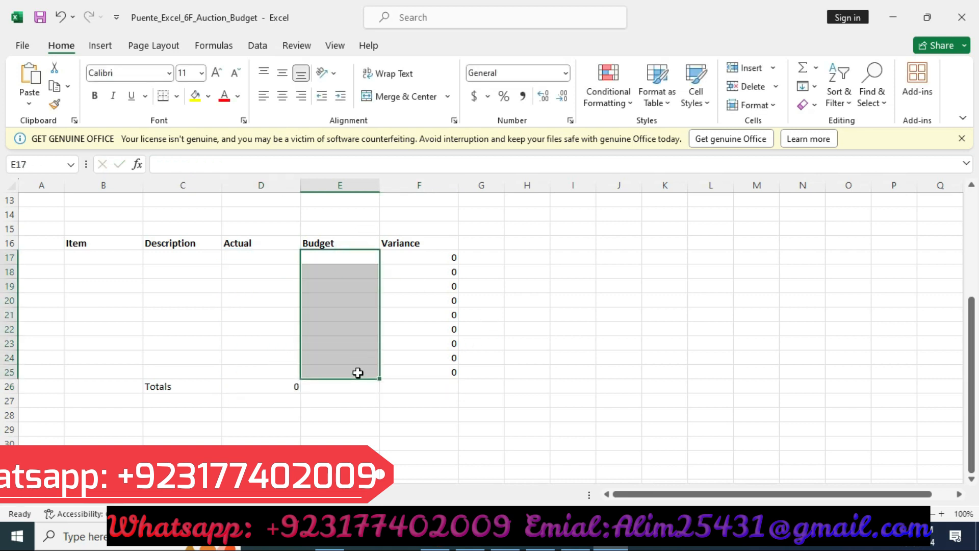
{"action": "left_click", "coordinate": [361, 389]}
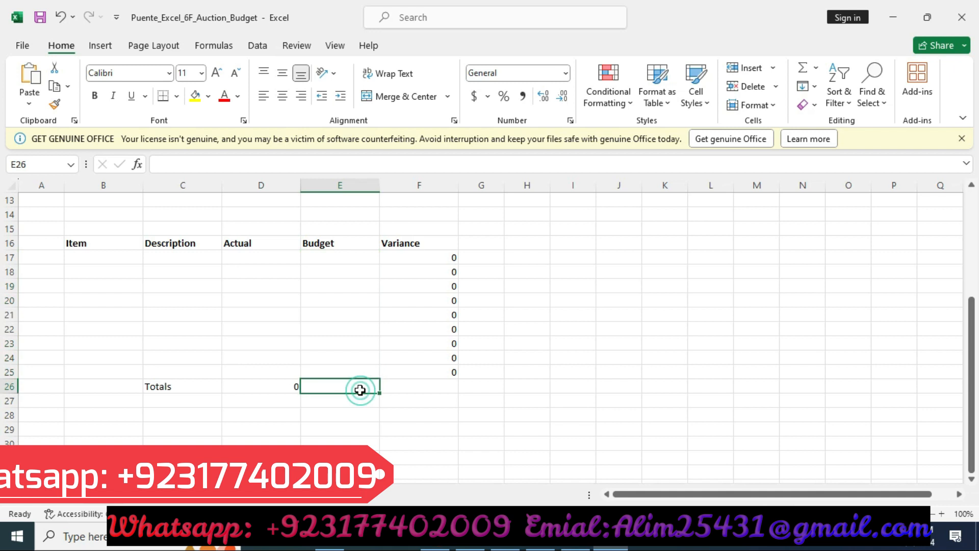
{"action": "type", "text": "=sum"}
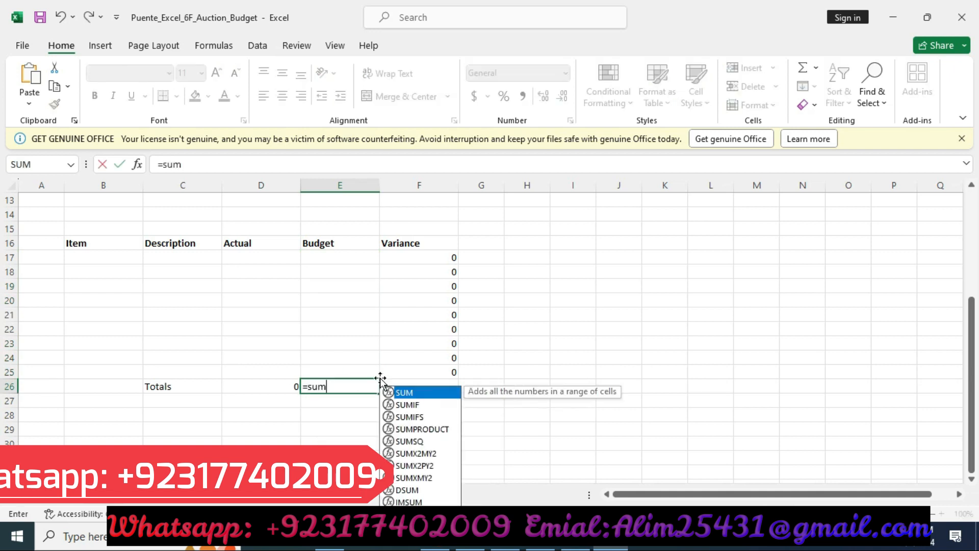
{"action": "type", "text": "("}
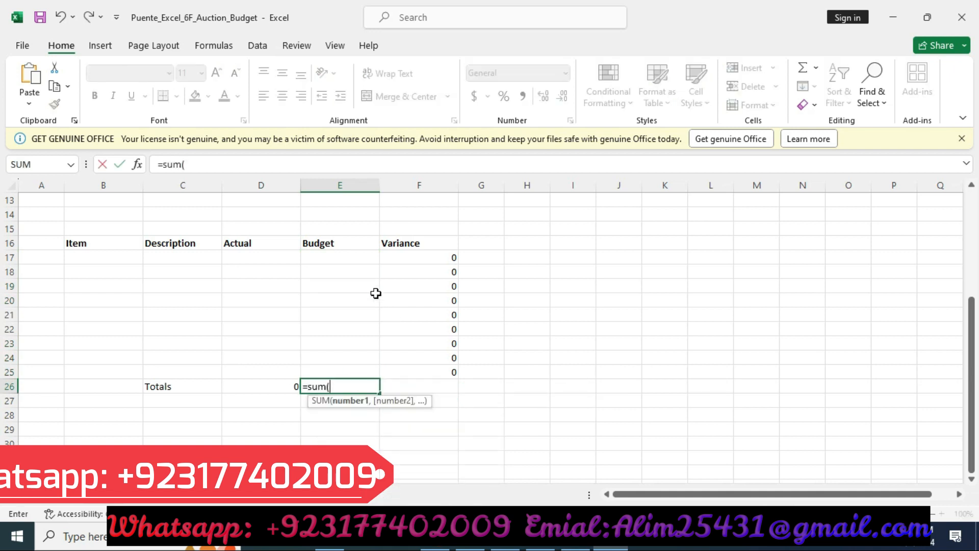
{"action": "left_click", "coordinate": [355, 259]}
{"action": "left_click_drag", "start_coordinate": [356, 258], "coordinate": [356, 367]}
{"action": "type", "text": ")"}
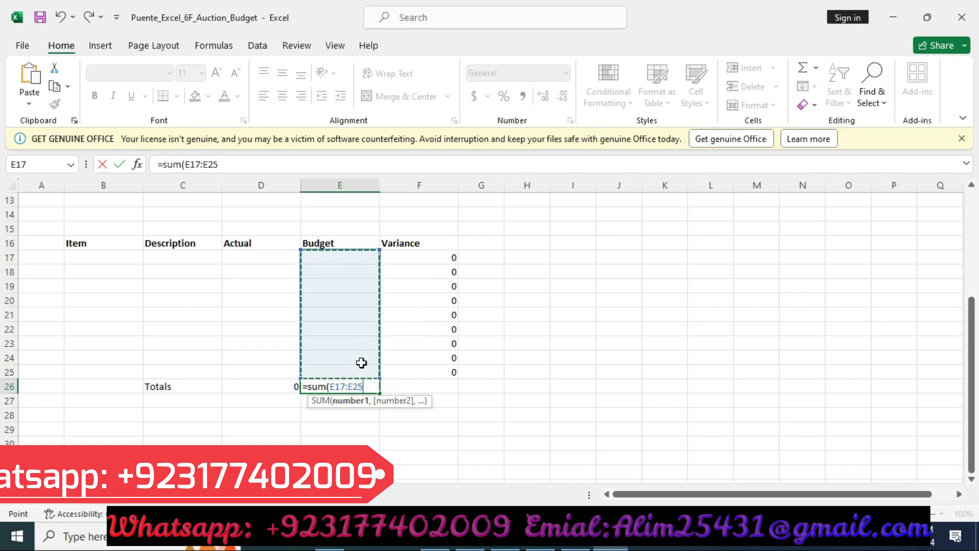
{"action": "key", "text": "Return"}
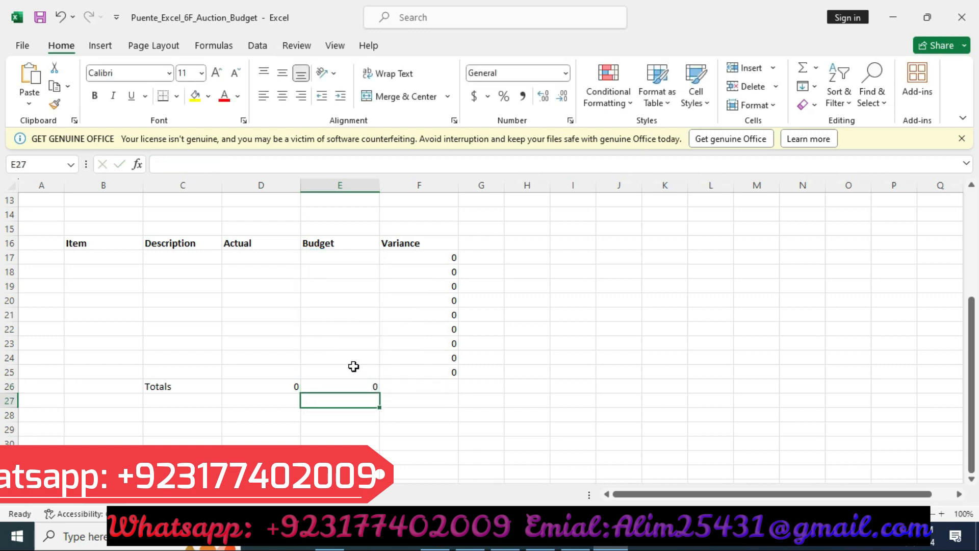
Total the Variance column in cell F26 with the formula =sum(F17:F25)
{"action": "left_click", "coordinate": [394, 385]}
{"action": "type", "text": "sum("}
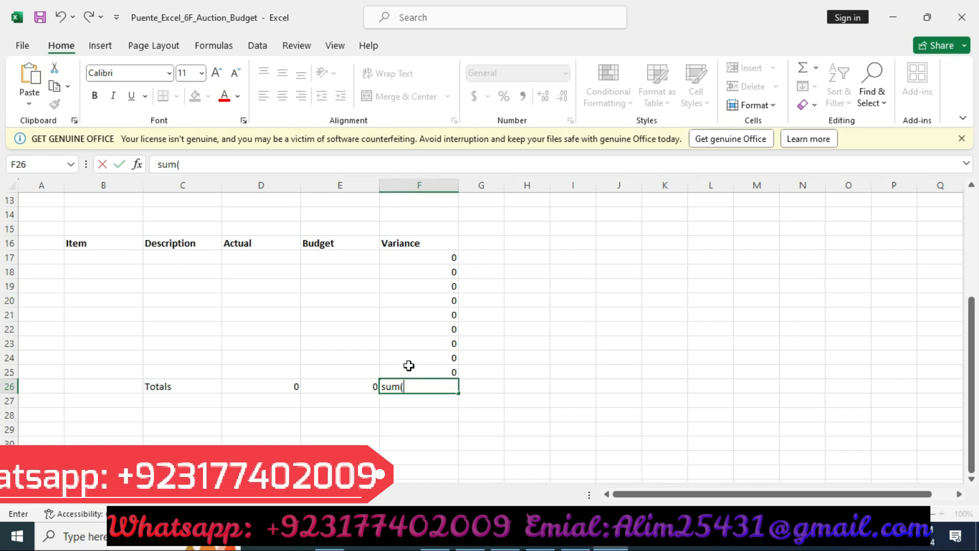
{"action": "key", "text": "BackSpace"}
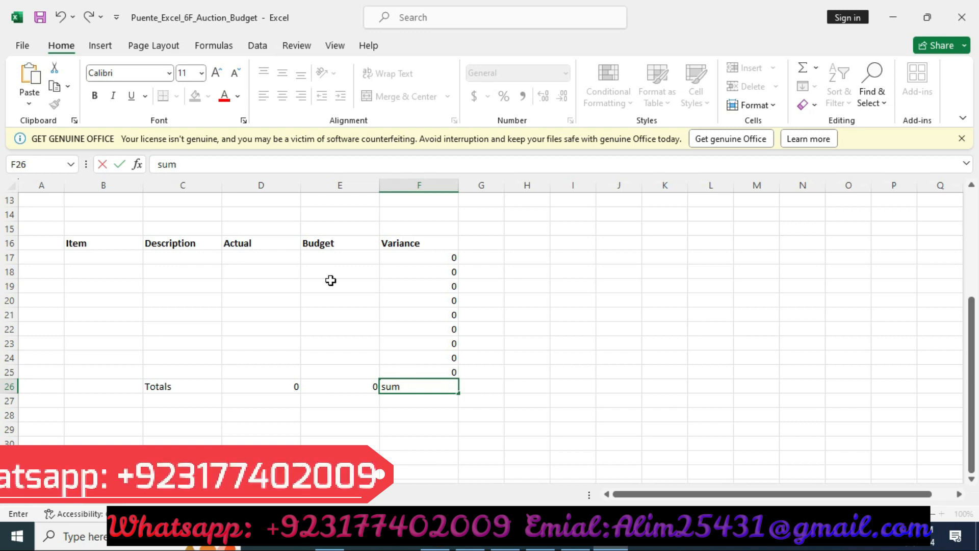
{"action": "key", "text": "BackSpace"}
{"action": "type", "text": "-"}
{"action": "key", "text": "Escape"}
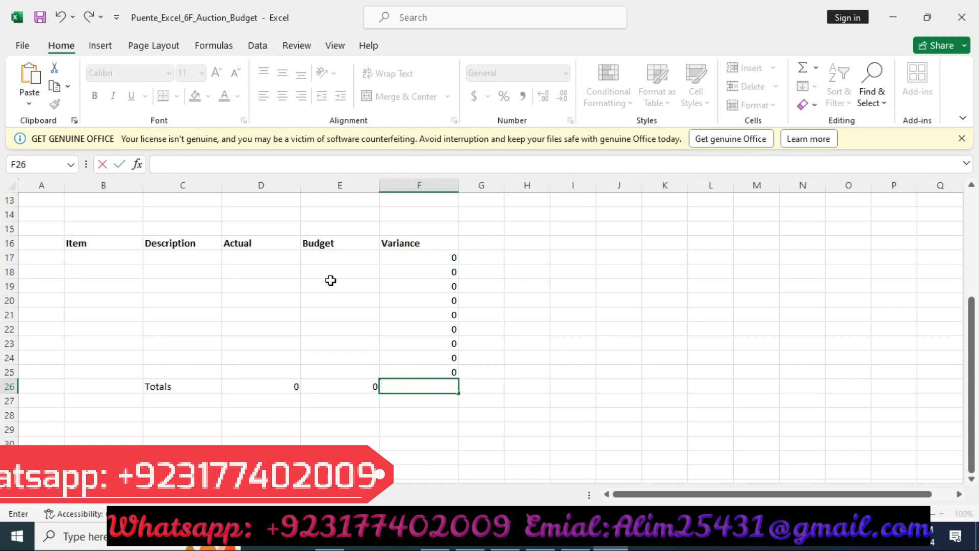
{"action": "type", "text": "=sum("}
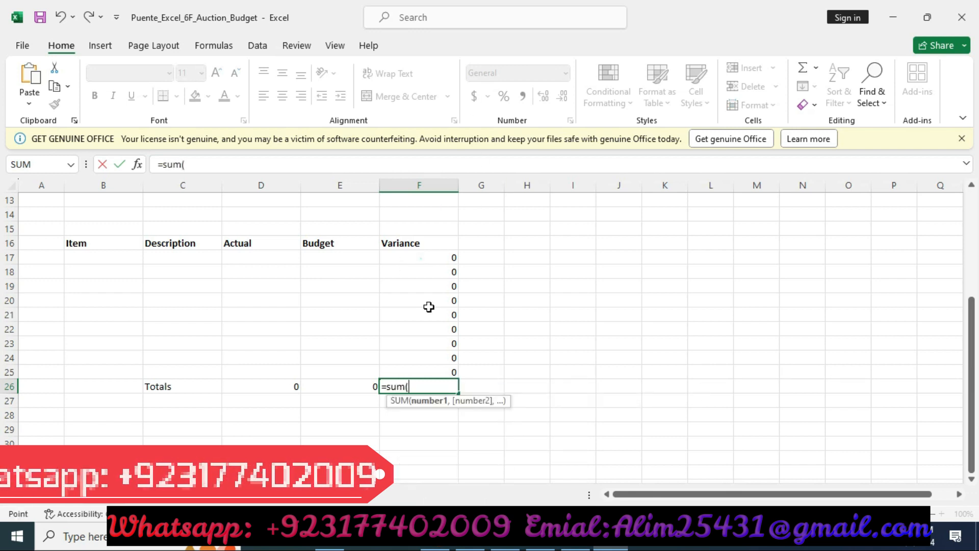
{"action": "left_click_drag", "start_coordinate": [417, 258], "coordinate": [422, 359]}
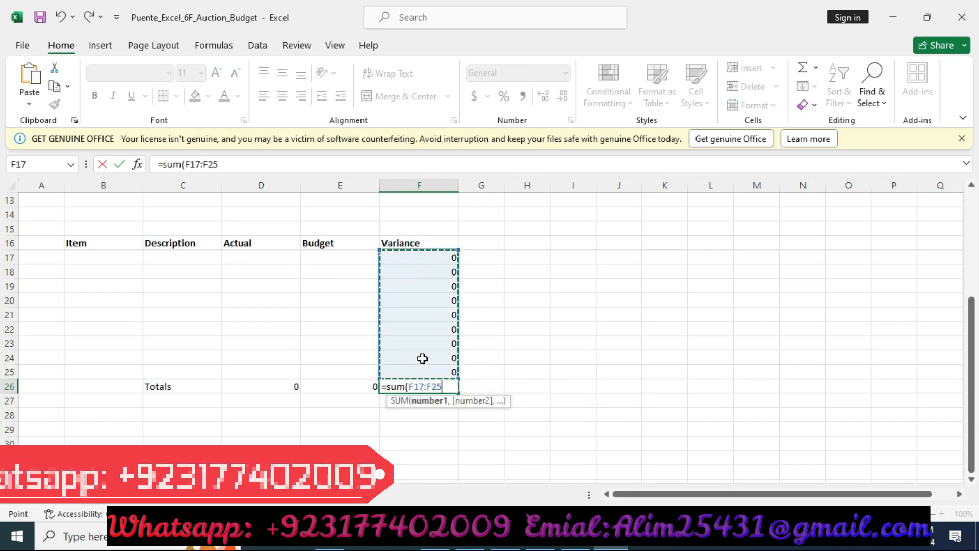
{"action": "type", "text": ")"}
{"action": "key", "text": "Return"}
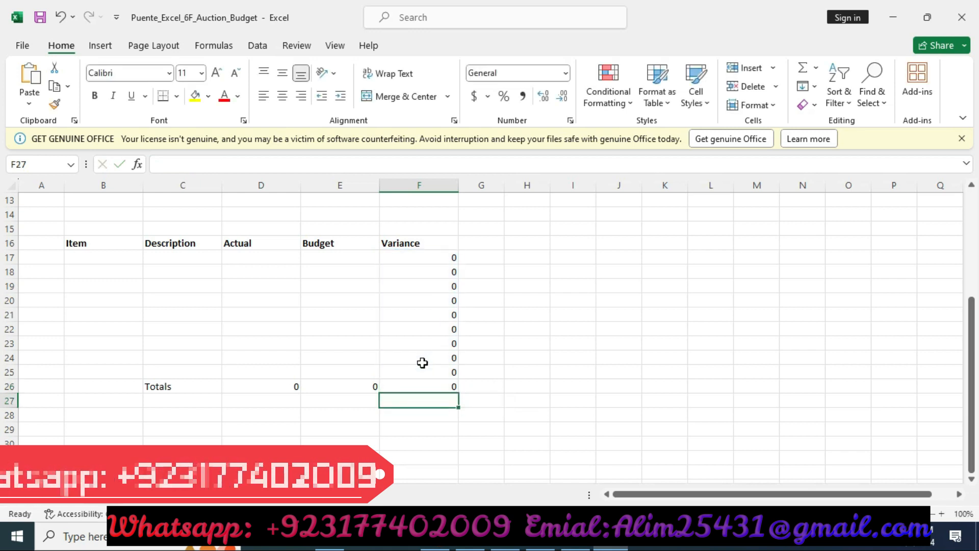
Check step 5 in the Word instructions, return to the Excel worksheet and apply Comma Style to the range D18:F25
{"action": "left_click", "coordinate": [559, 546]}
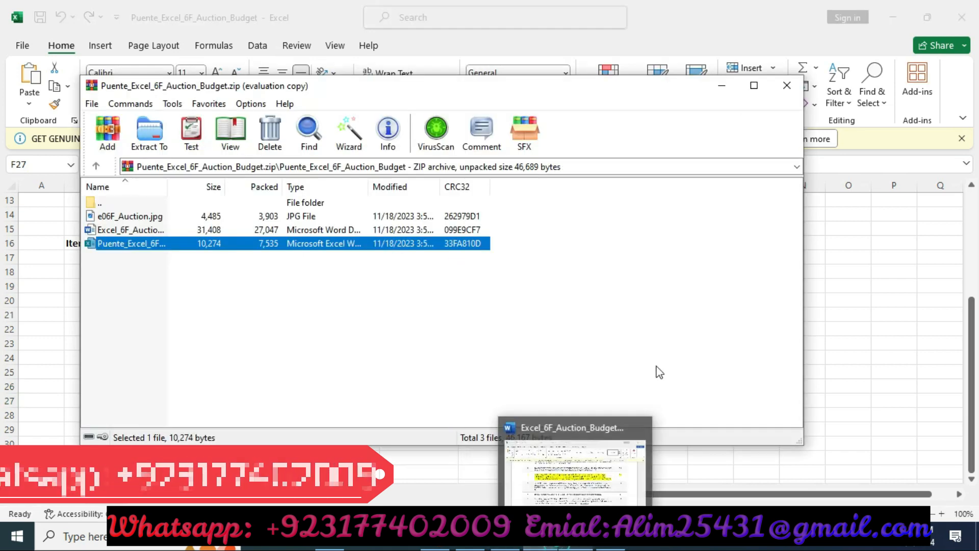
{"action": "left_click", "coordinate": [587, 546]}
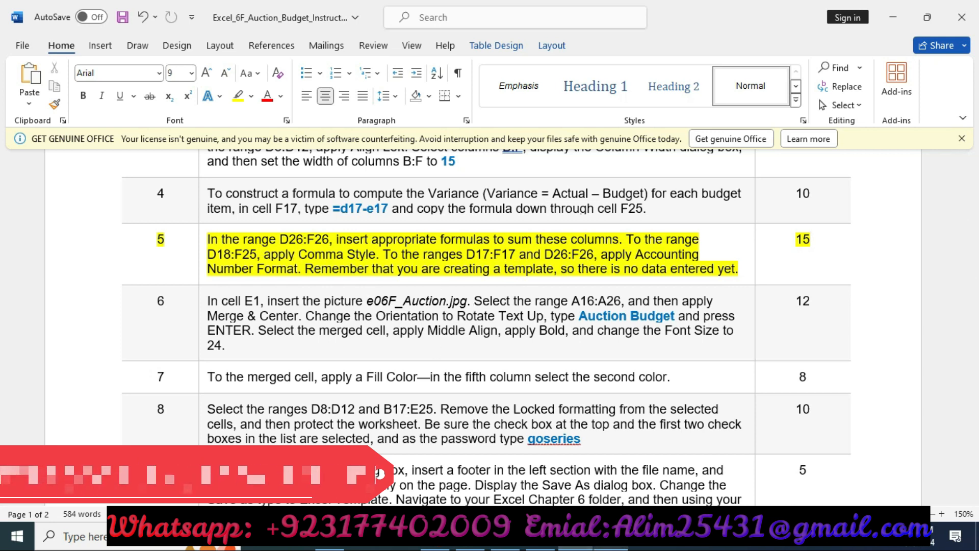
{"action": "mouse_move", "coordinate": [602, 546]}
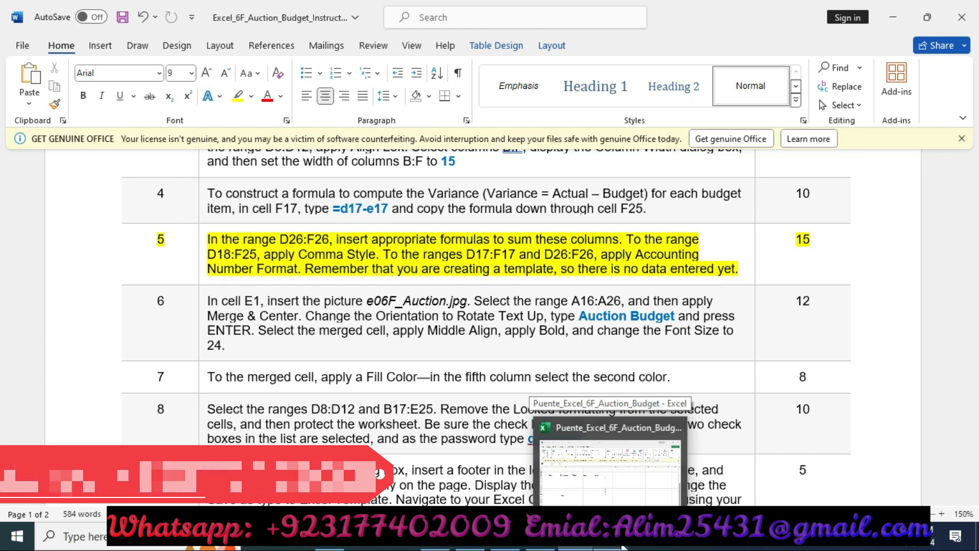
{"action": "left_click", "coordinate": [609, 469]}
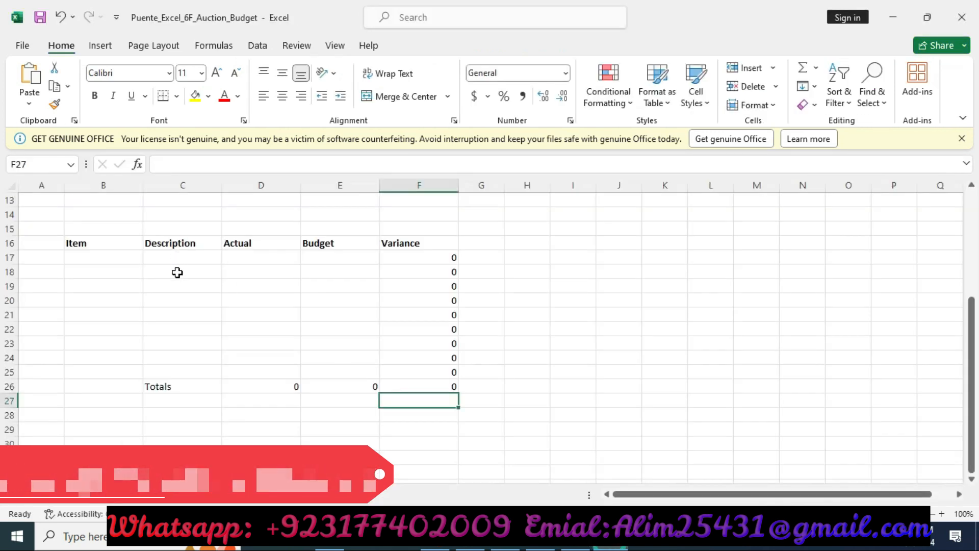
{"action": "left_click", "coordinate": [249, 261]}
{"action": "left_click_drag", "start_coordinate": [254, 271], "coordinate": [382, 369]}
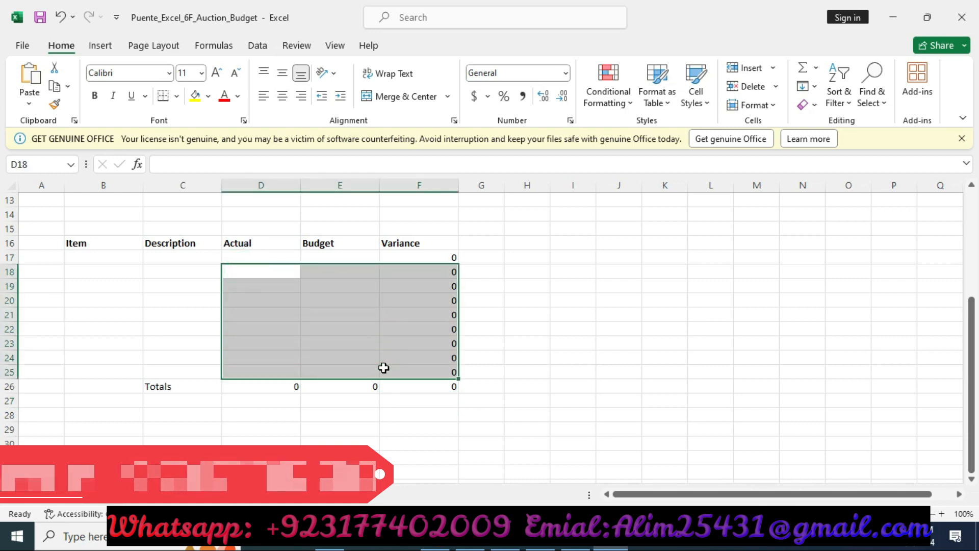
{"action": "left_click", "coordinate": [522, 96]}
Recheck step 5 in Word and apply the Accounting number format to D17:F17 and D26:F26 in the Excel worksheet
{"action": "key", "text": "alt+Tab"}
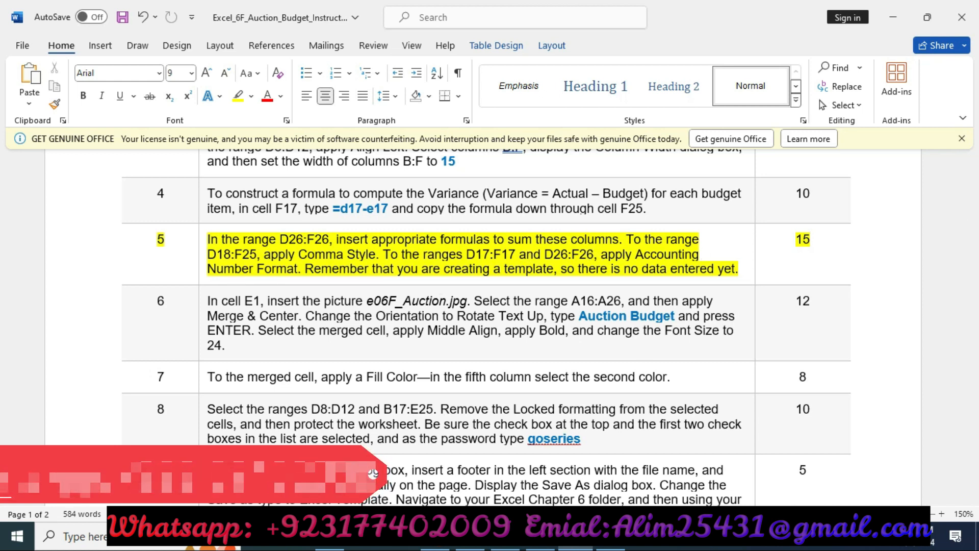
{"action": "left_click", "coordinate": [611, 536]}
{"action": "left_click_drag", "start_coordinate": [254, 256], "coordinate": [396, 260]}
{"action": "left_click_drag", "start_coordinate": [265, 382], "coordinate": [444, 383]}
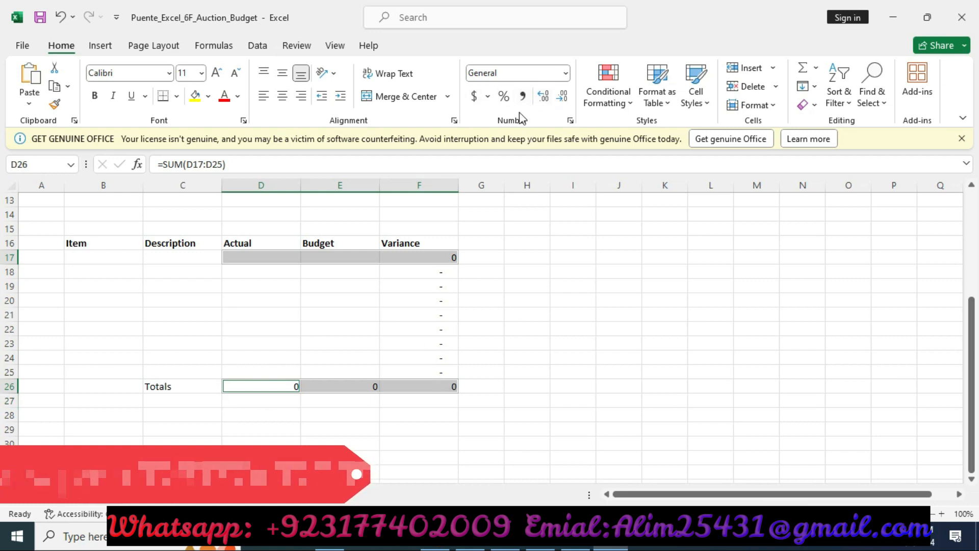
{"action": "key", "text": "ctrl+1"}
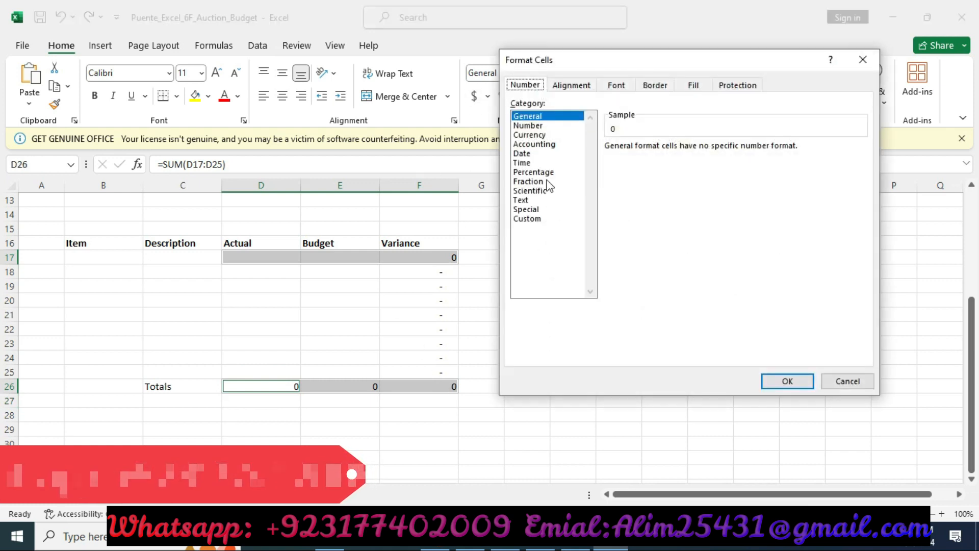
{"action": "left_click", "coordinate": [551, 145]}
{"action": "left_click", "coordinate": [788, 382]}
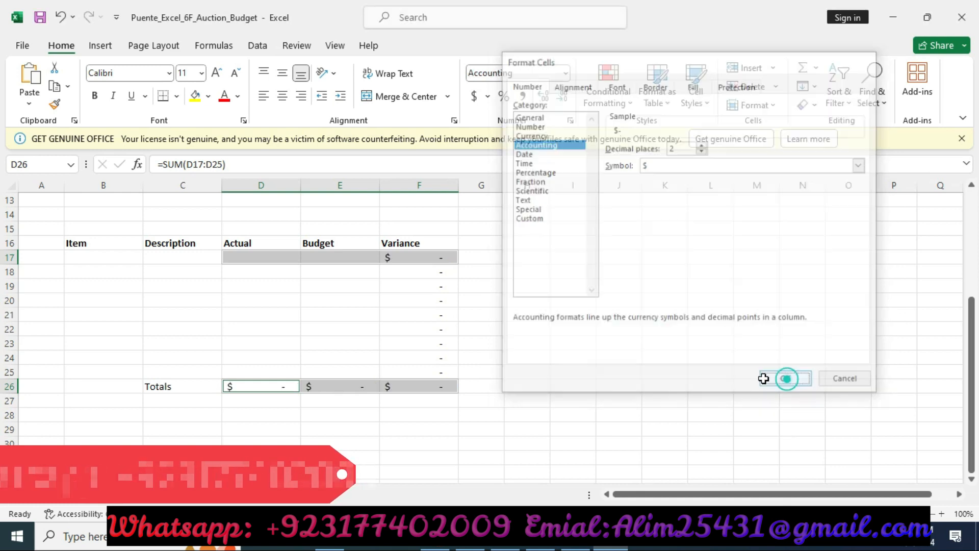
Switch to the Word instructions and remove the yellow highlight from the step 5 row
{"action": "left_click", "coordinate": [610, 540]}
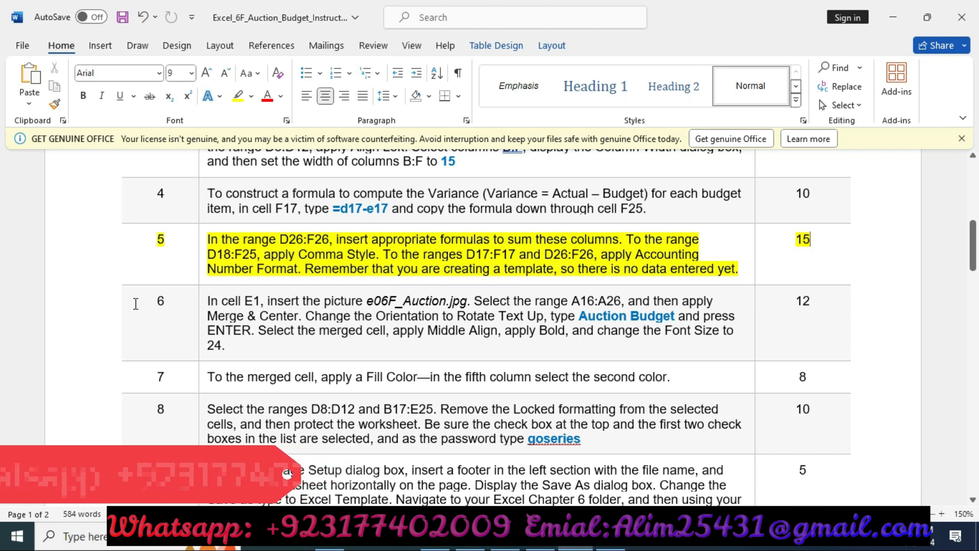
{"action": "left_click", "coordinate": [80, 274]}
{"action": "left_click", "coordinate": [146, 242]}
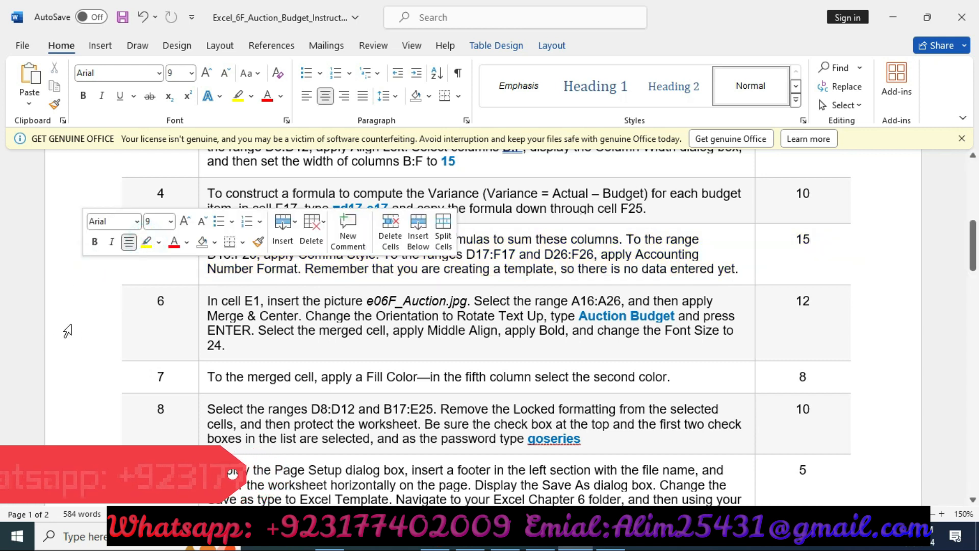
Look through the remaining steps of the Word instructions and return to the project description at the start
{"action": "scroll", "coordinate": [161, 306], "scroll_direction": "down", "scroll_amount": 15}
{"action": "scroll", "coordinate": [167, 308], "scroll_direction": "down", "scroll_amount": 5}
{"action": "scroll", "coordinate": [173, 312], "scroll_direction": "up", "scroll_amount": 8}
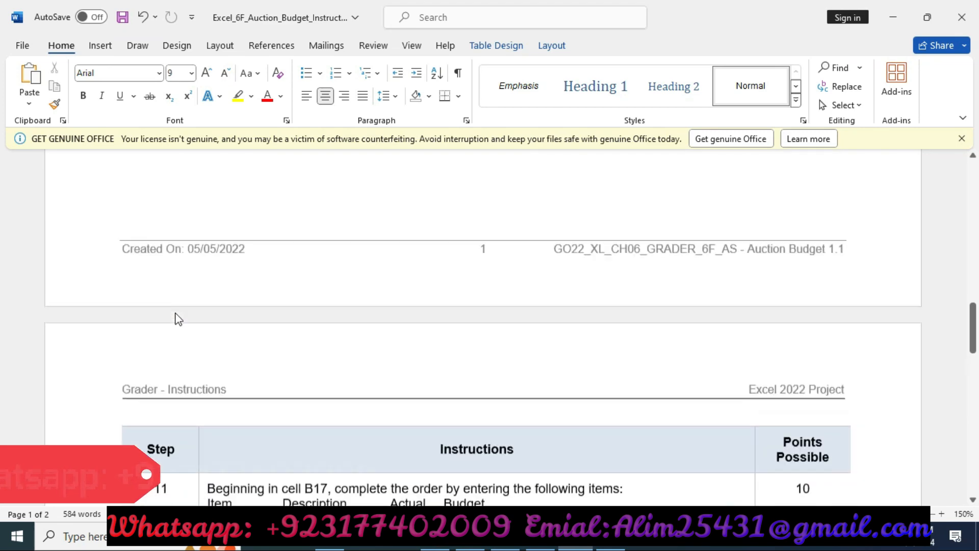
{"action": "scroll", "coordinate": [178, 316], "scroll_direction": "up", "scroll_amount": 8}
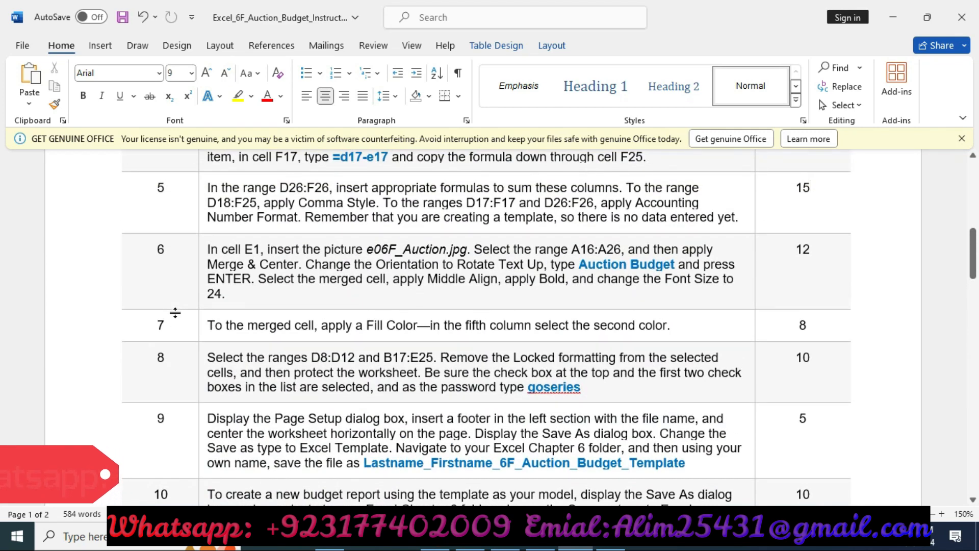
{"action": "scroll", "coordinate": [175, 312], "scroll_direction": "up", "scroll_amount": 5}
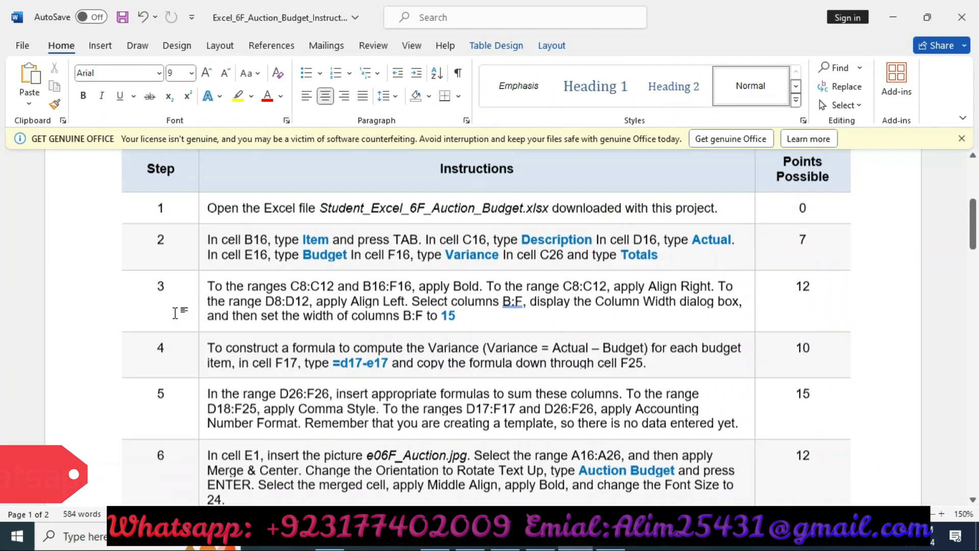
{"action": "scroll", "coordinate": [175, 312], "scroll_direction": "up", "scroll_amount": 5}
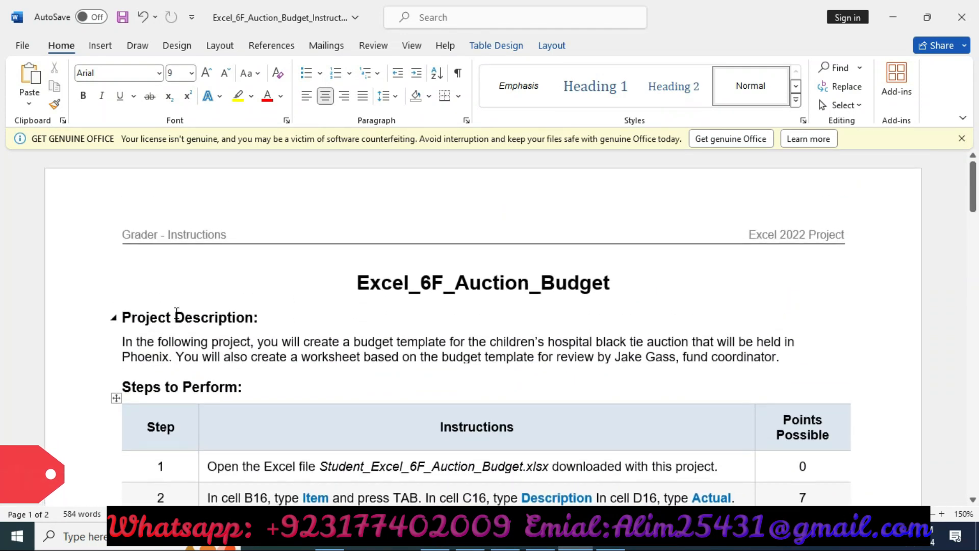